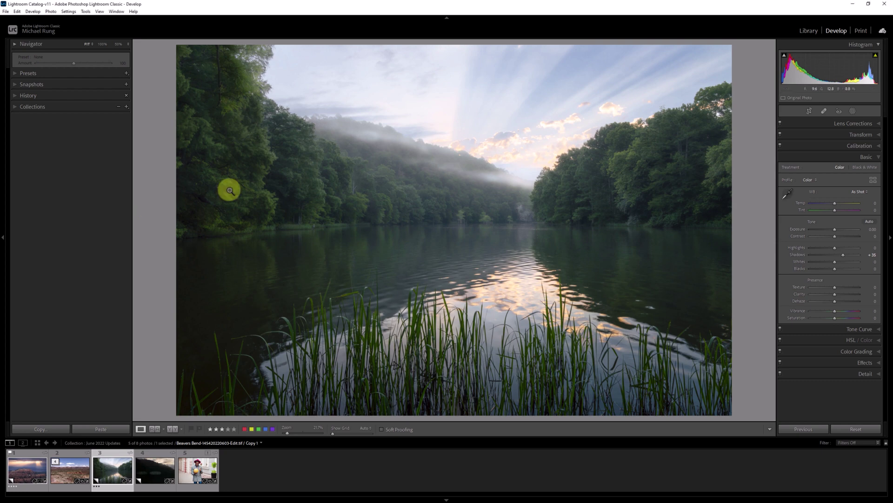
Step: Apply the Adaptive: Sky Storm Clouds preset, then switch the sky mask to Sunrise
click(38, 72)
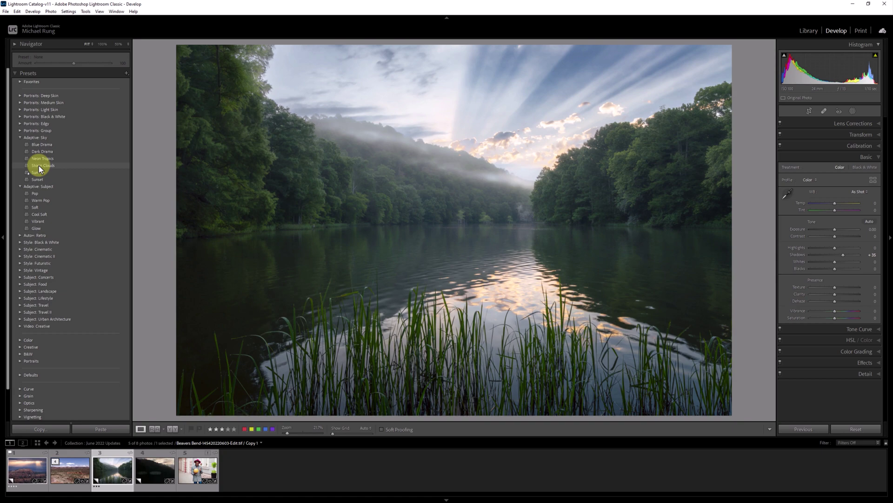
click(38, 165)
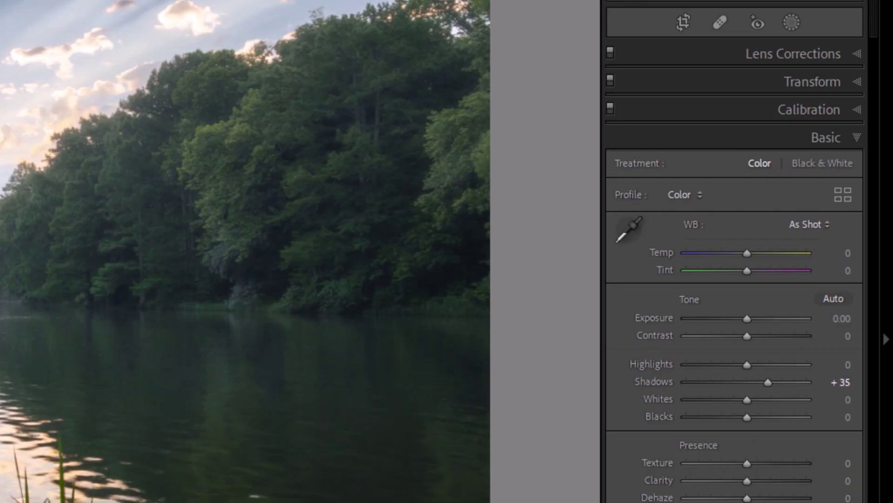
click(787, 21)
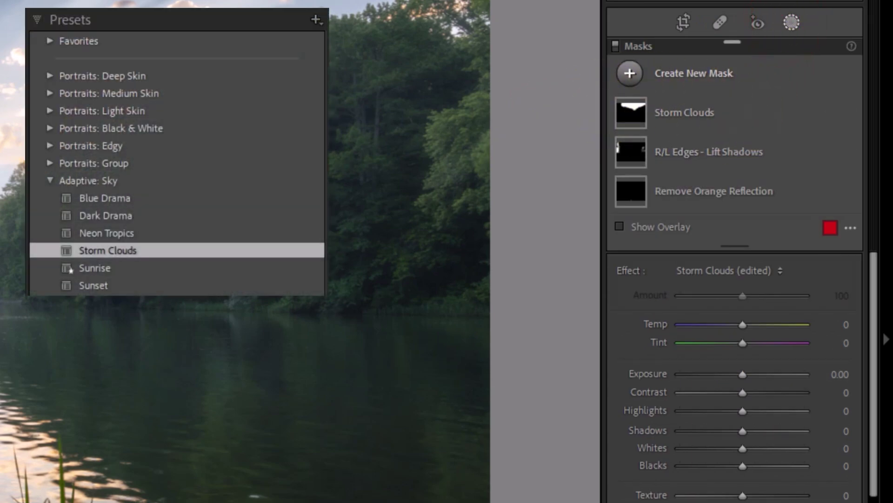
click(107, 268)
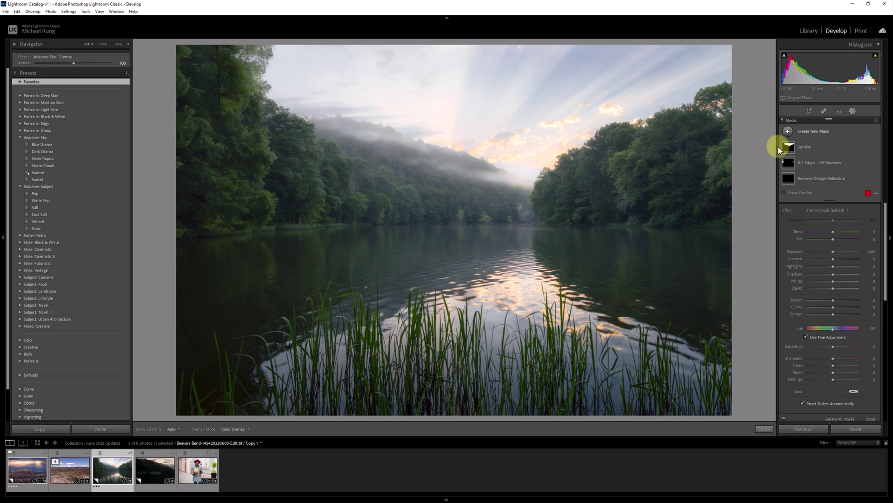
Step: Reapply Storm Clouds and show its Sky 1 sliders: Contrast 30, Clarity 50, Dehaze 25, Saturation −35
click(50, 166)
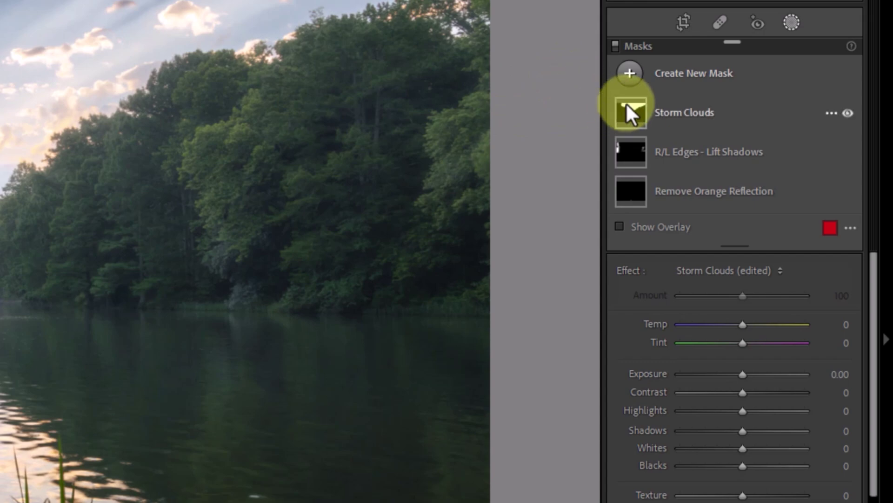
click(673, 111)
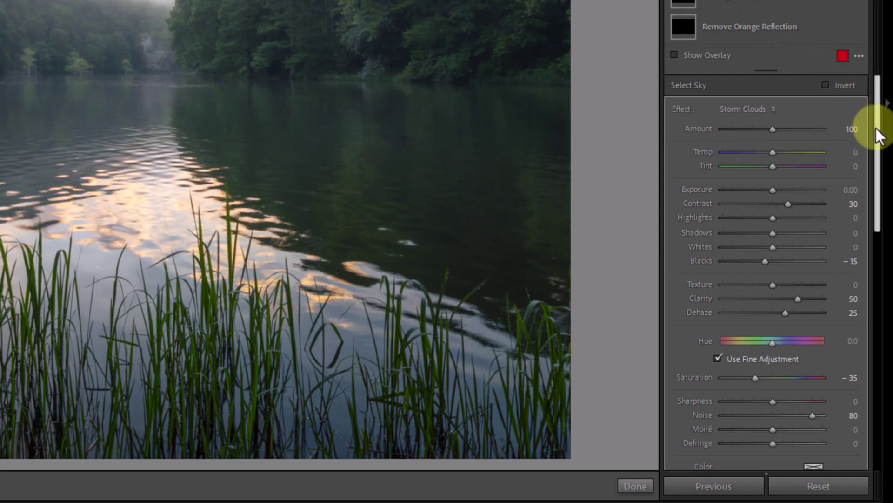
scroll(873, 374, down, 2)
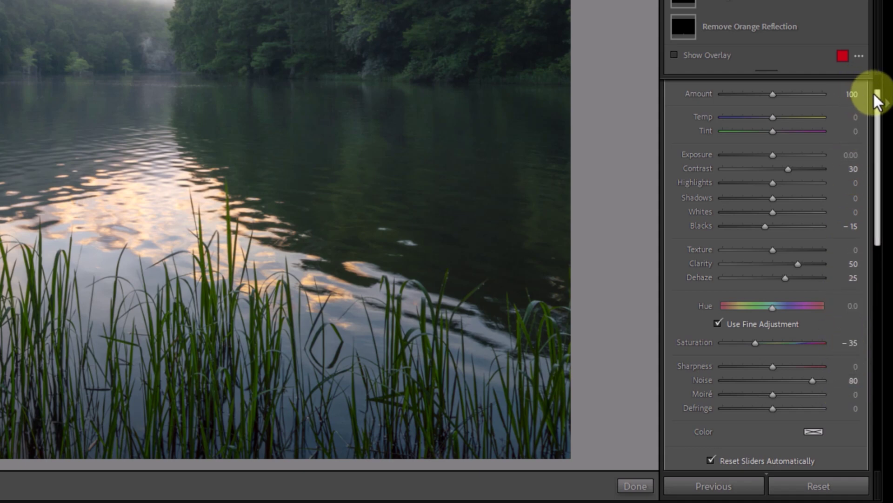
drag(877, 96, 879, 84)
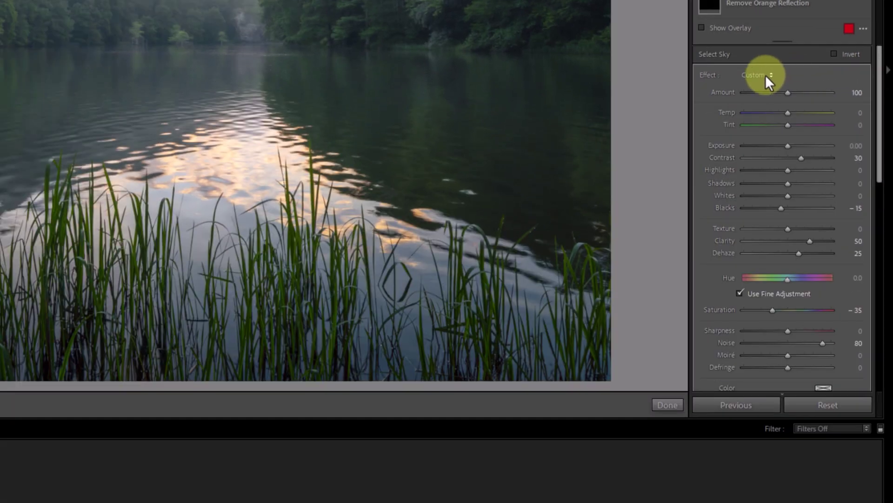
click(766, 75)
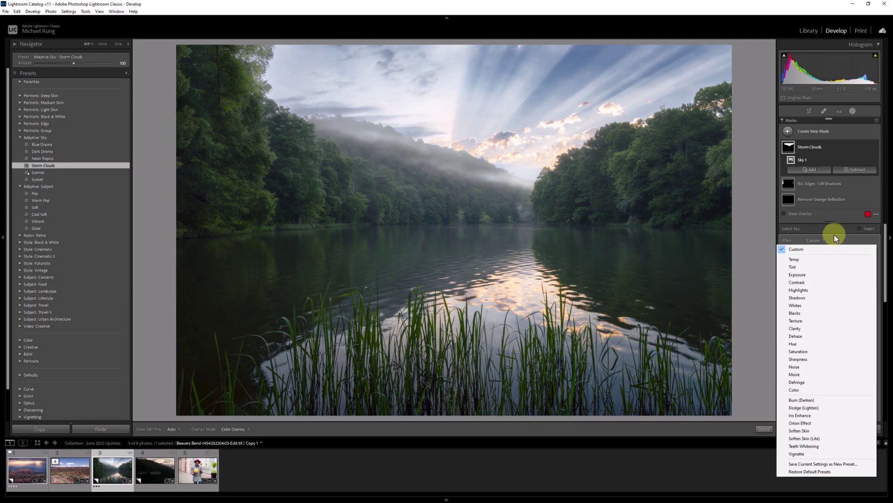
click(834, 231)
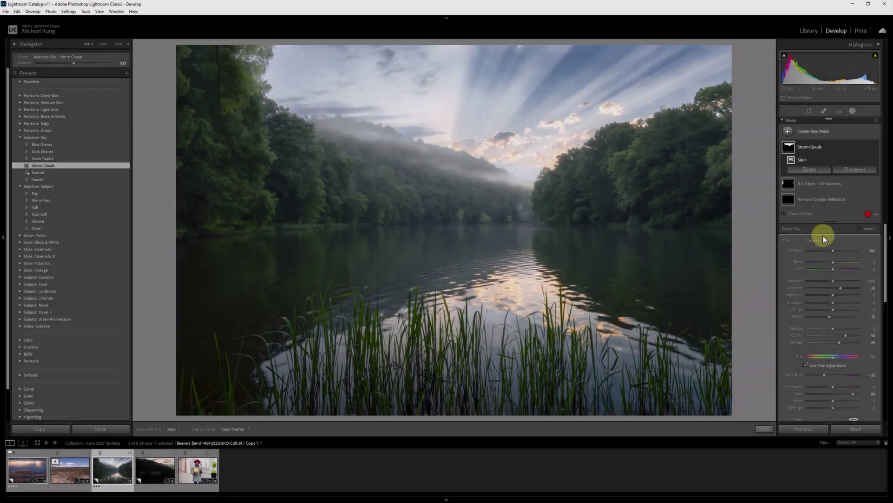
Step: Save the Storm Clouds and Blue Drama looks as mask presets 'Sky - Storm Clouds' and 'Sky - Blue Drama'
click(815, 240)
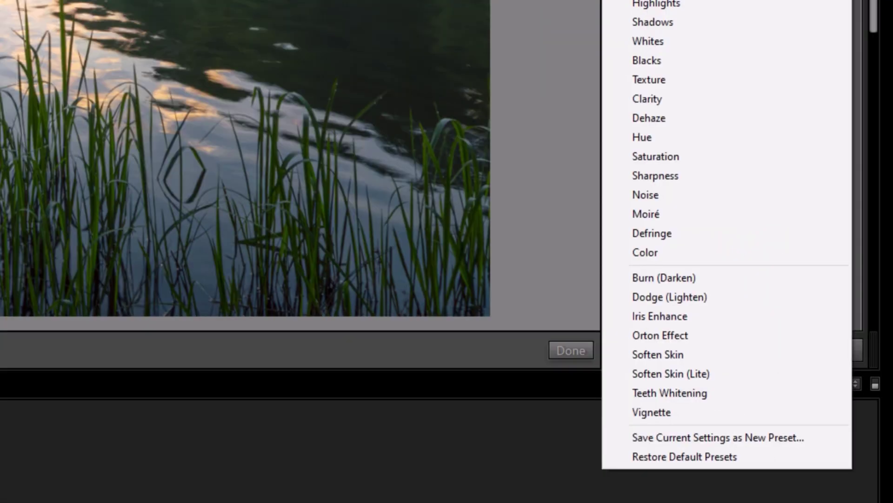
click(697, 432)
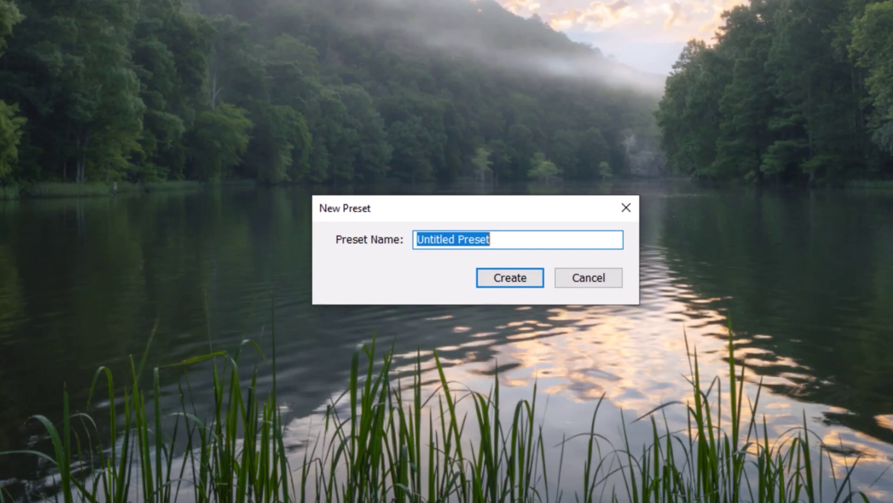
text(Sky - Storm Clouds)
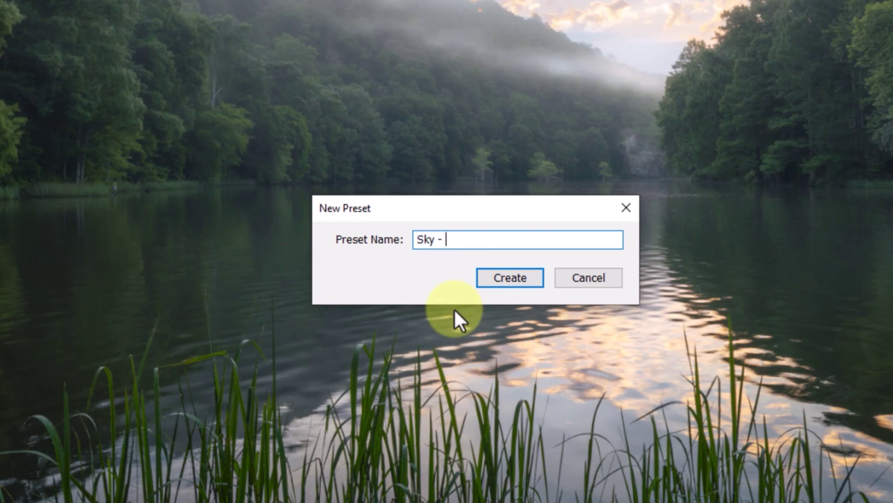
key(Return)
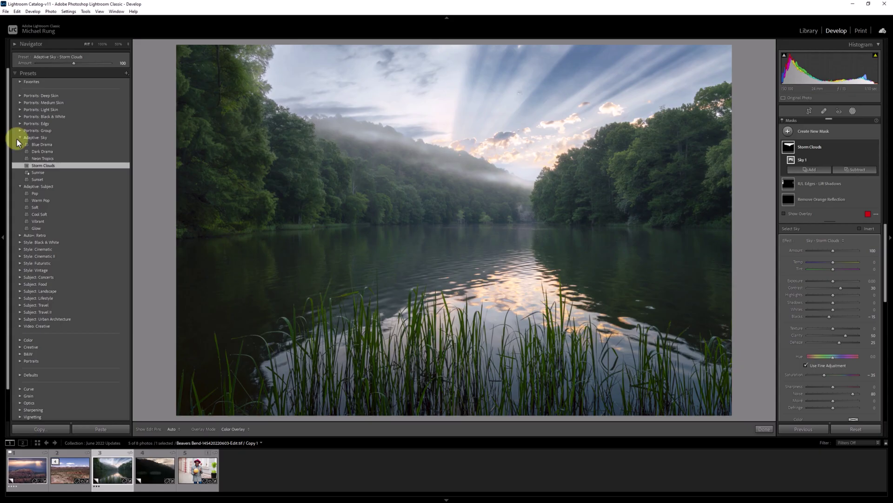
click(42, 144)
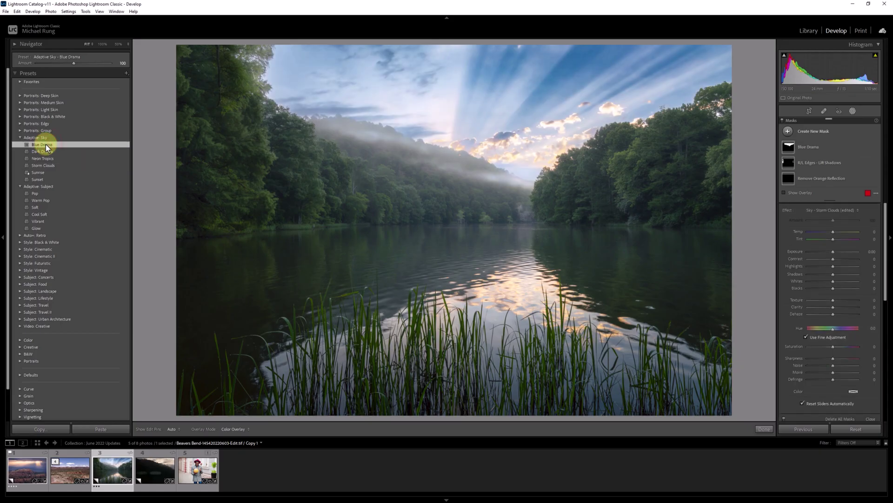
click(824, 240)
click(810, 472)
text(Sky - Blue Drama)
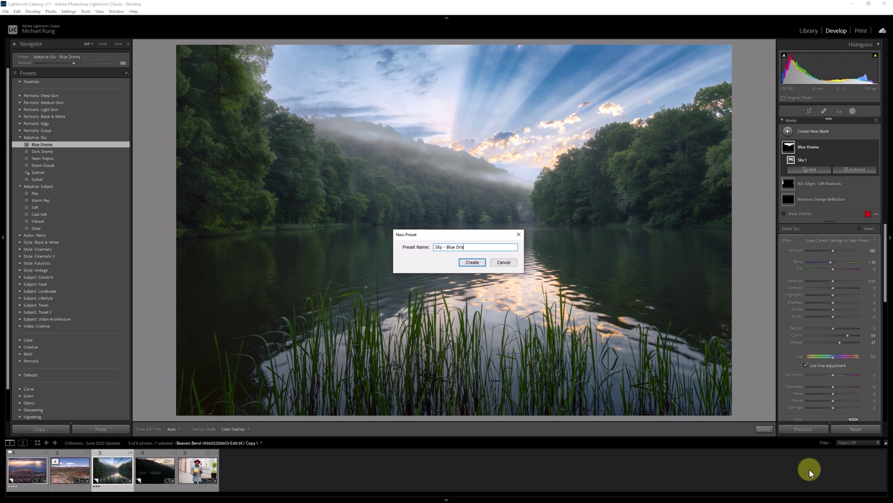
key(Return)
Step: Apply Dark Drama and Neon Tropics in turn, saving them as 'Sky - Dark Drama' and 'Sky - Neon Tropics'
click(42, 152)
click(819, 241)
click(803, 475)
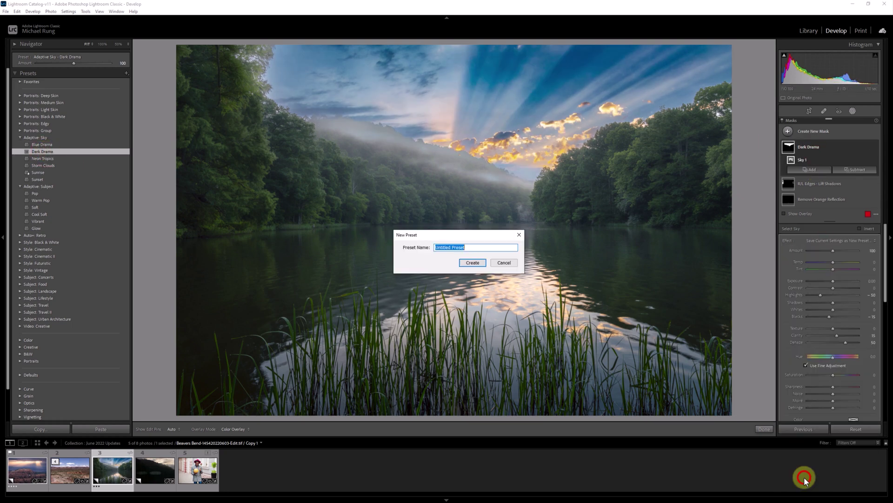
text(Sky - Dark Drama)
key(Return)
click(42, 159)
click(819, 240)
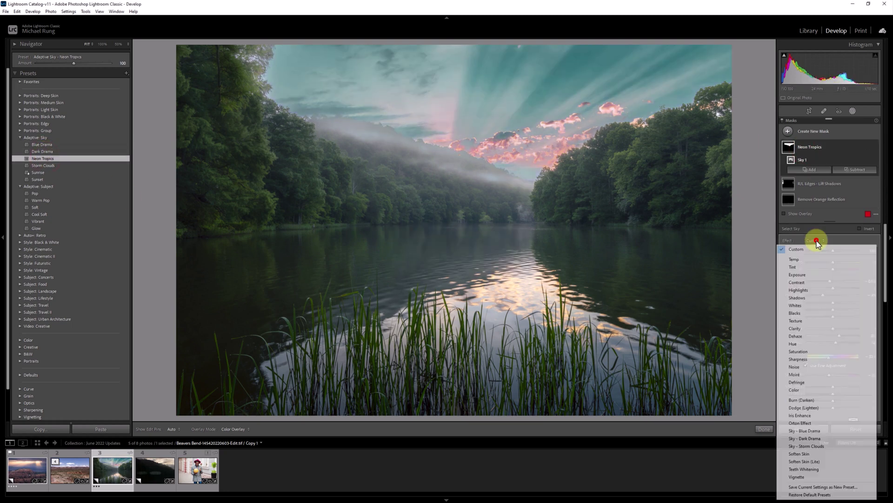
click(812, 482)
text(Sky - Neon Tropics)
key(Return)
Step: Apply Sunrise and Sunset in turn, saving them as mask presets 'Sky - Sunrise' and 'Sky - Sunset'
click(37, 172)
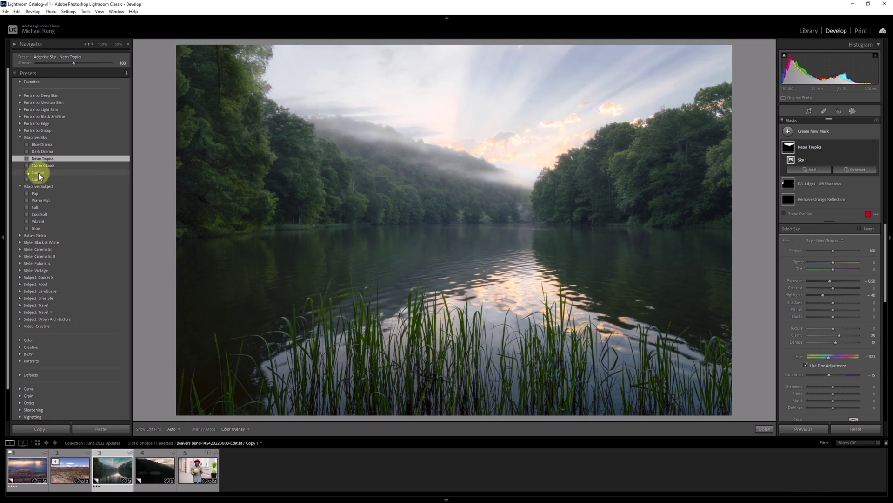
click(819, 241)
click(774, 494)
text(Sky - Sunrise)
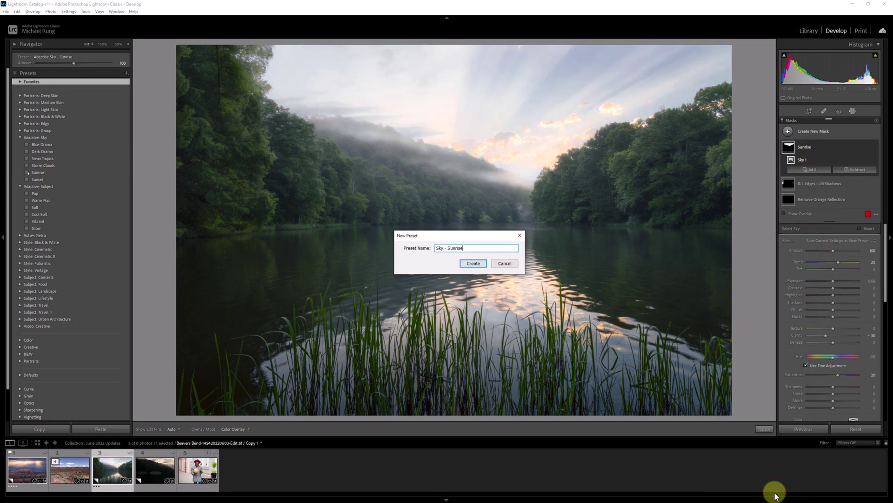
key(Return)
click(38, 179)
click(819, 240)
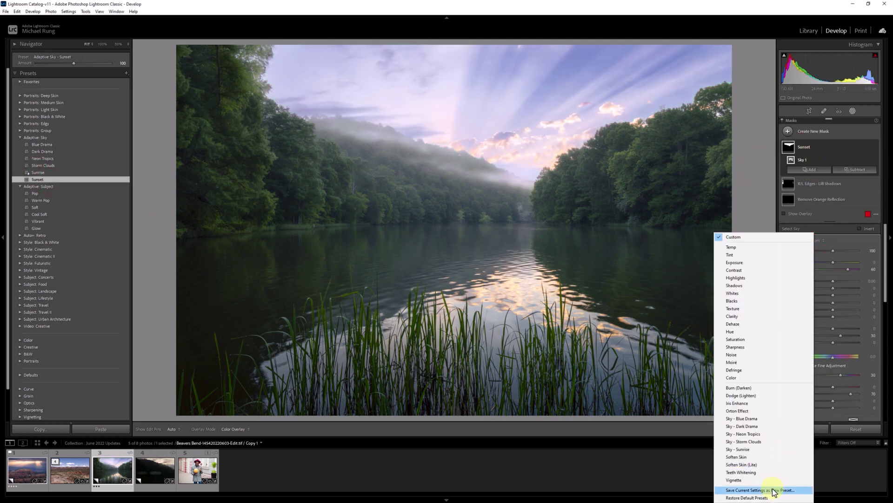
click(772, 483)
text(Sky - Sunset)
key(Return)
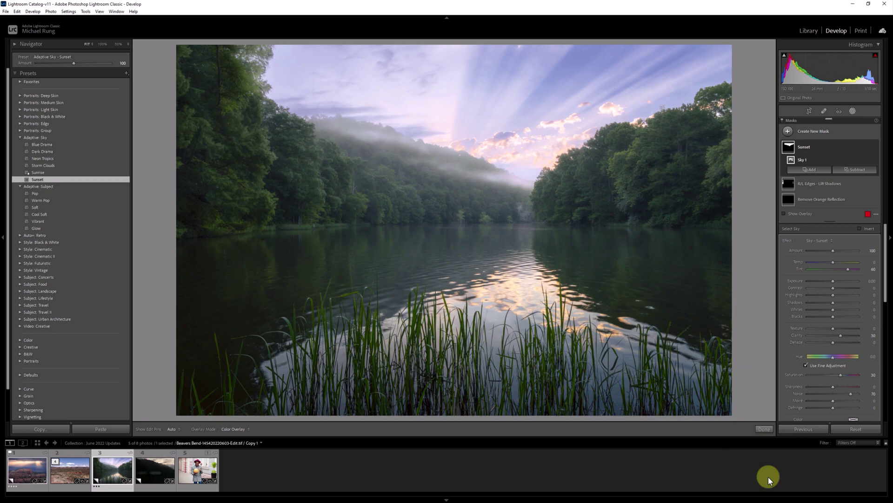
click(819, 240)
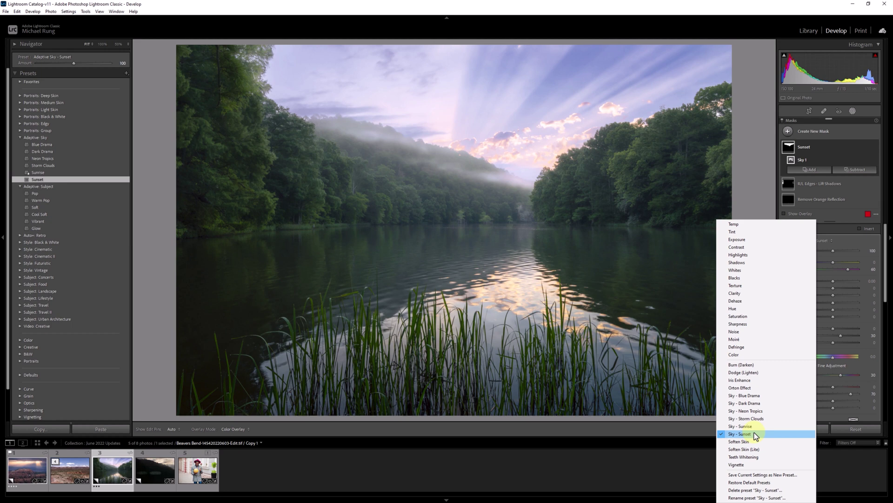
Step: Delete the Sunset sky mask and close the Masking panel
click(827, 146)
right_click(867, 148)
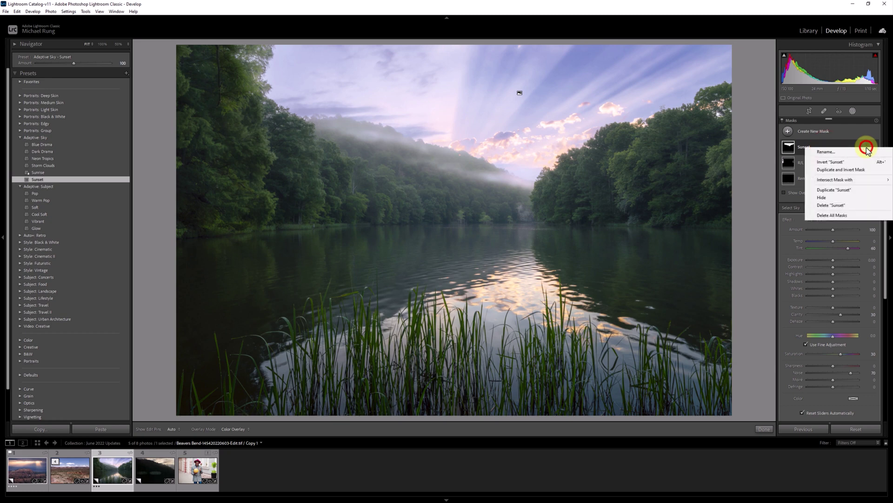
click(833, 205)
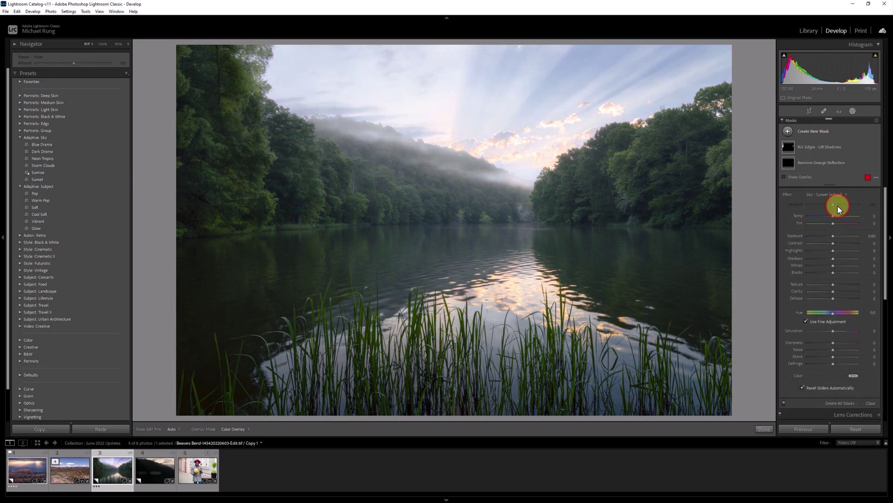
click(853, 111)
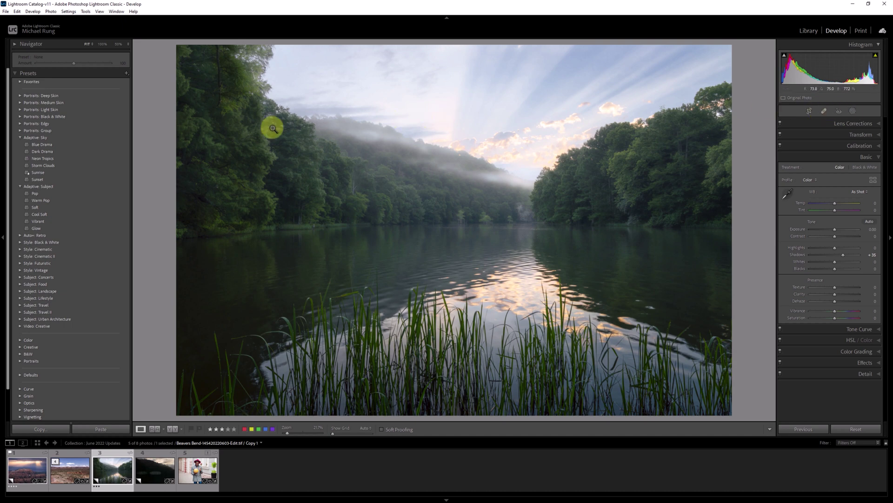
Step: Apply Storm Clouds, then add a Select Sky mask (Mask 1) using the Sky - Sunrise effect
click(46, 165)
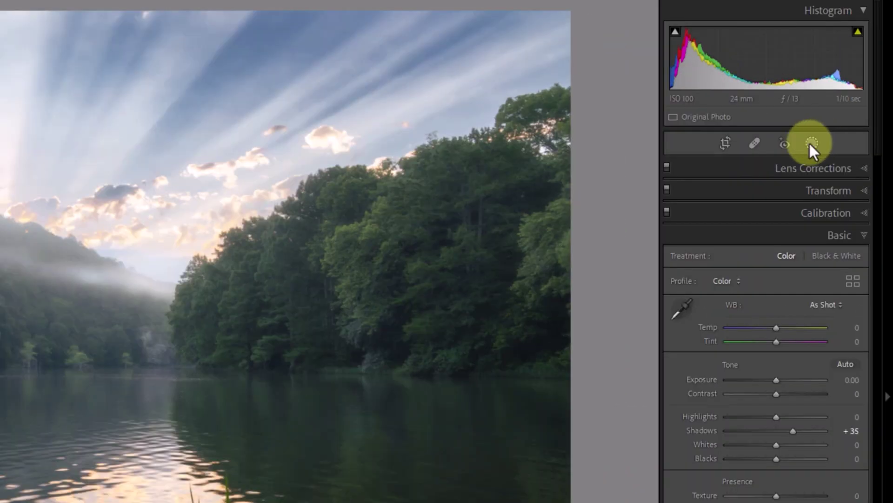
click(851, 111)
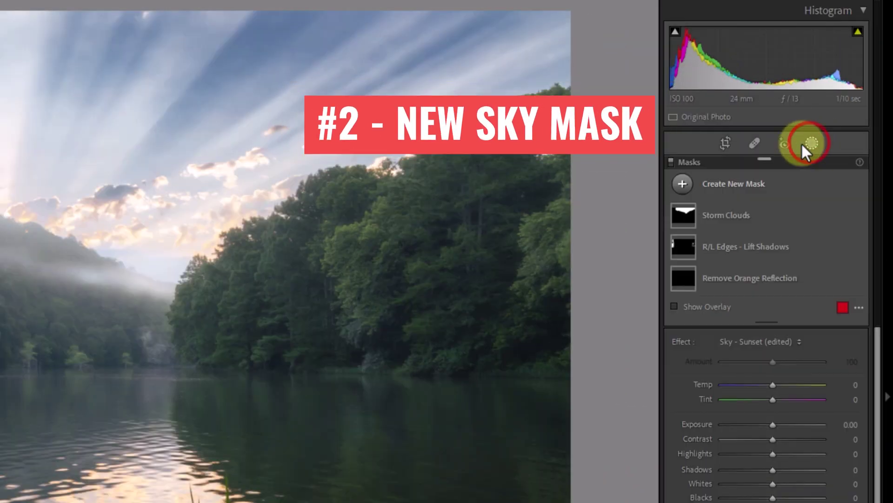
click(683, 184)
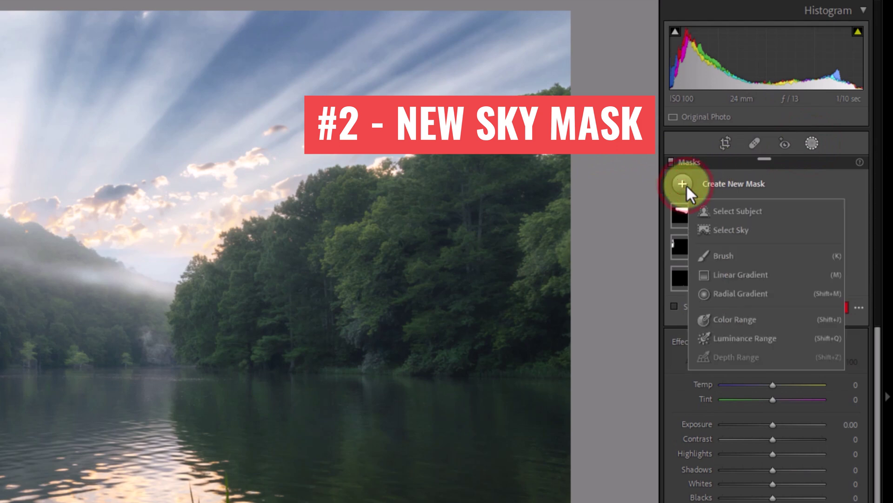
click(729, 228)
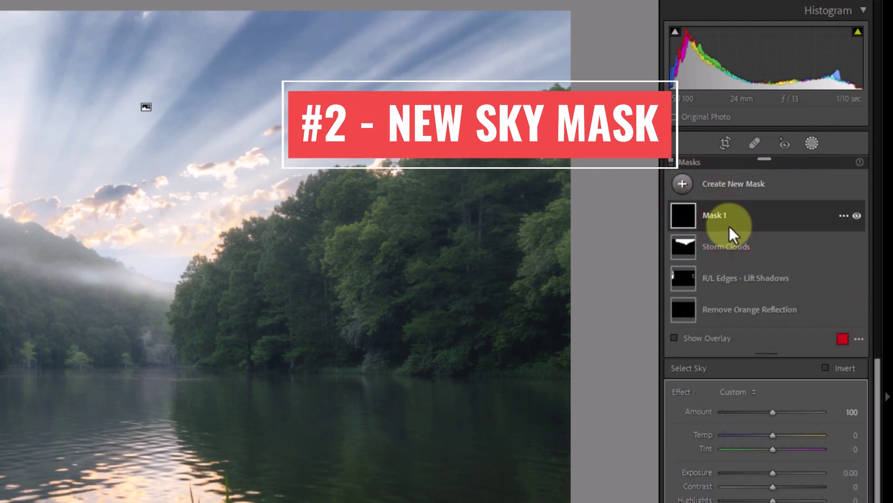
click(745, 391)
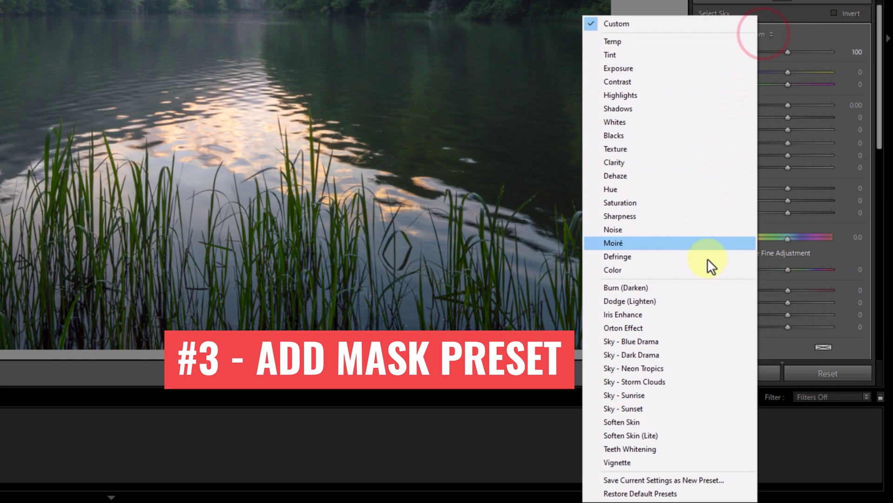
click(630, 395)
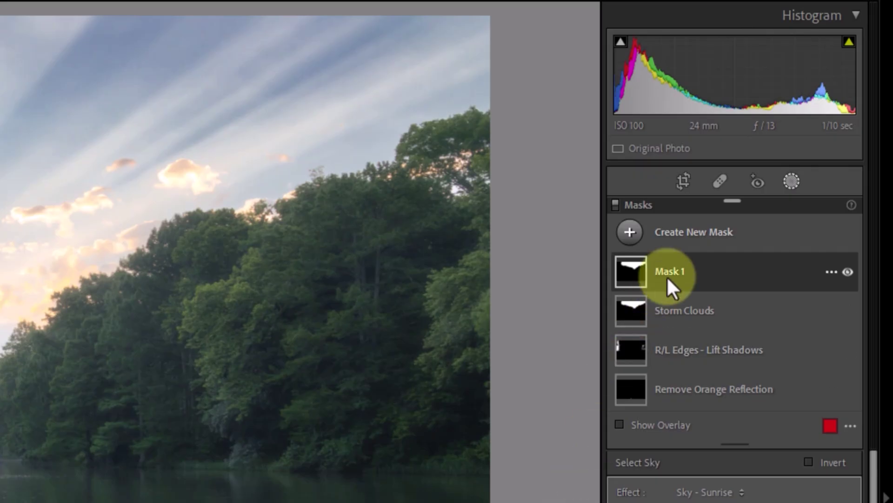
click(669, 276)
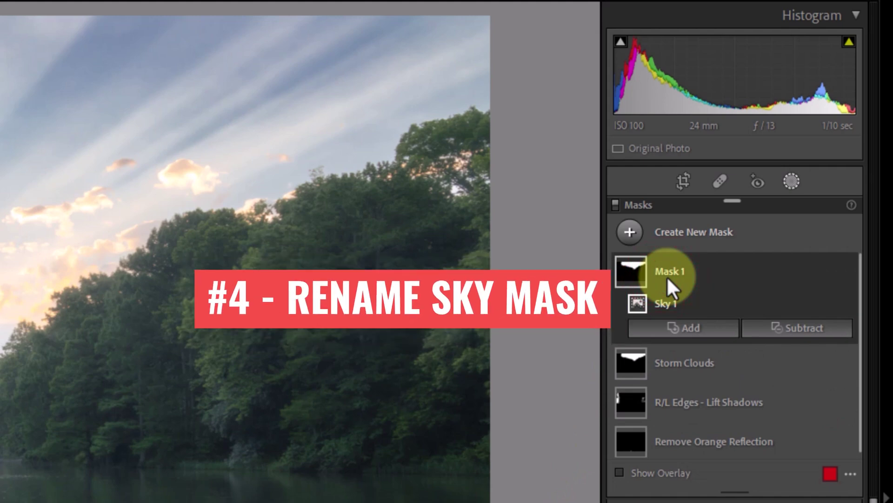
Step: Rename Mask 1 to 'Sky - Sunrise'
double_click(667, 275)
text(Sky - Sunrise)
key(Return)
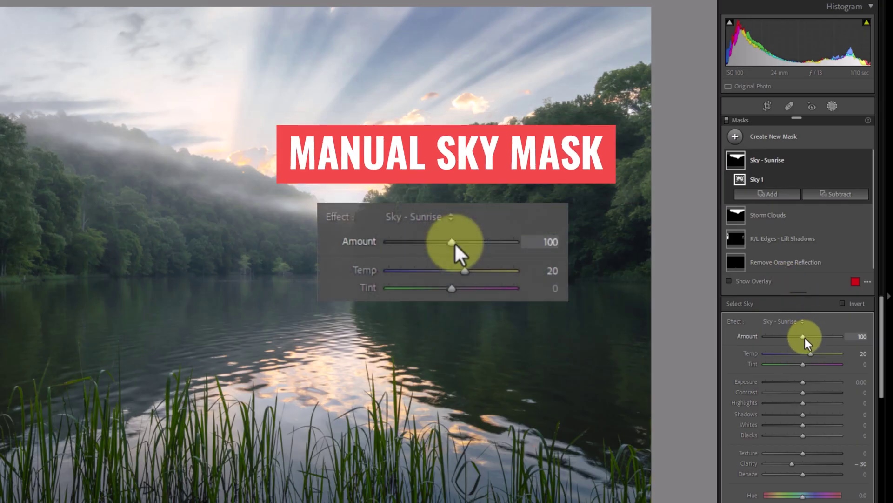
Step: Lower the Sky - Sunrise Amount to 65, then 55, and set Storm Clouds' Amount to 73
drag(804, 337, 786, 343)
drag(782, 262, 777, 215)
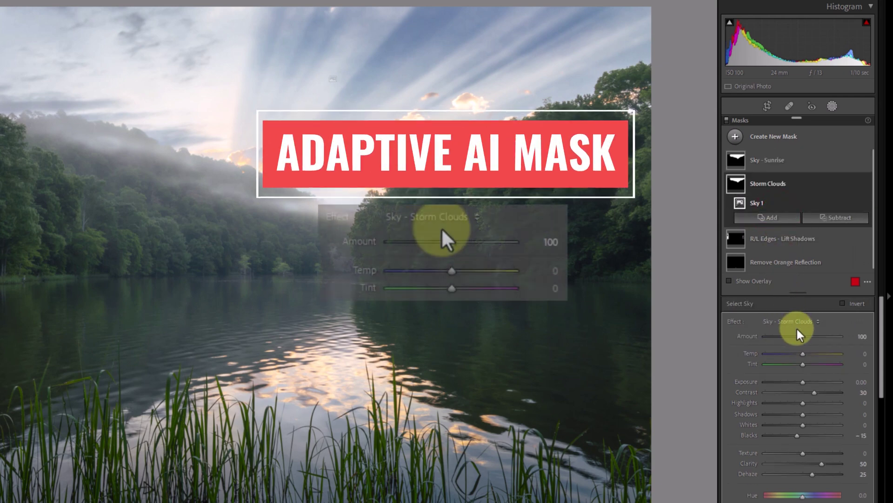
mouse_move(802, 337)
mouse_down()
mouse_move(816, 336)
mouse_move(786, 340)
mouse_move(796, 338)
mouse_up()
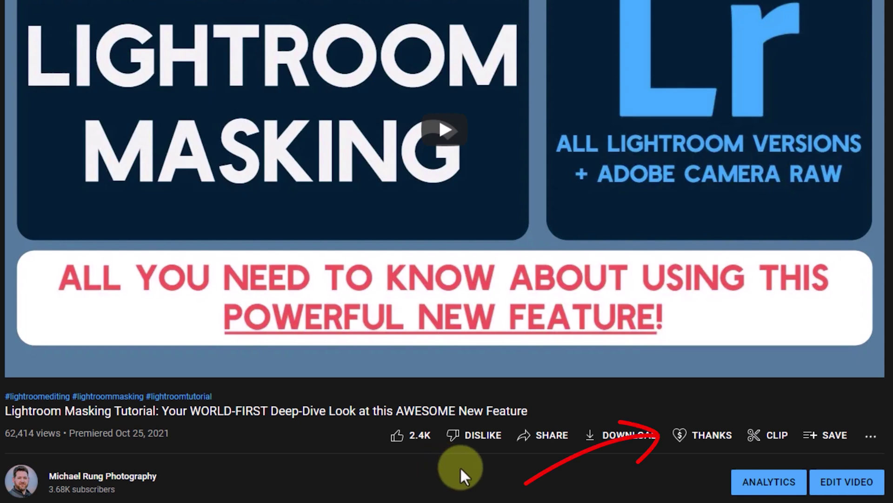
Step: Open Super Thanks for the masking tutorial, try $2.00 through $50.00, and settle on $5.00
click(685, 434)
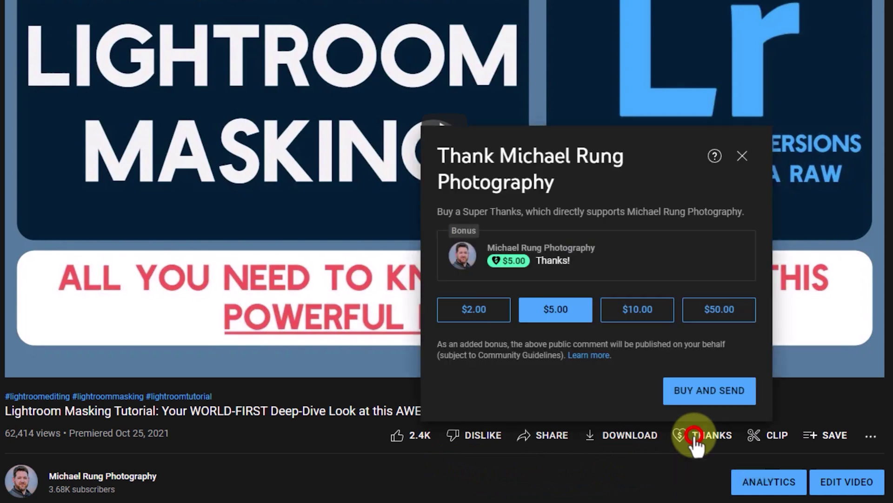
click(470, 312)
click(544, 309)
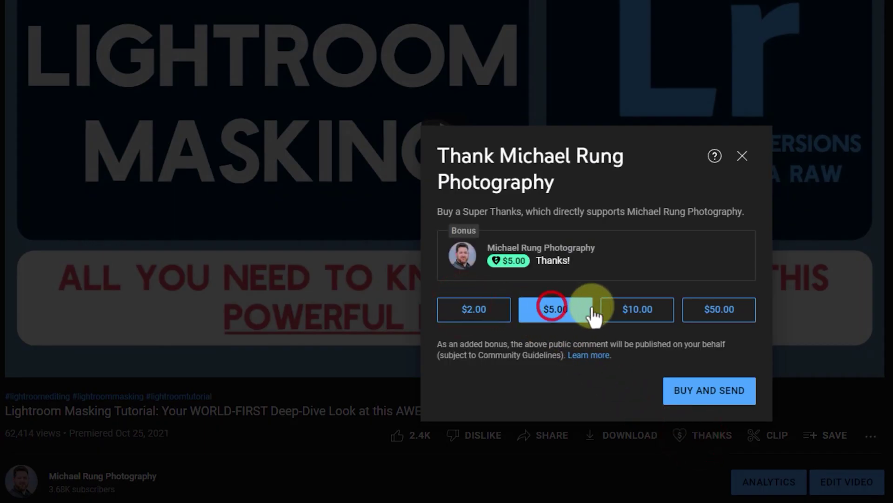
click(628, 310)
click(710, 310)
click(556, 309)
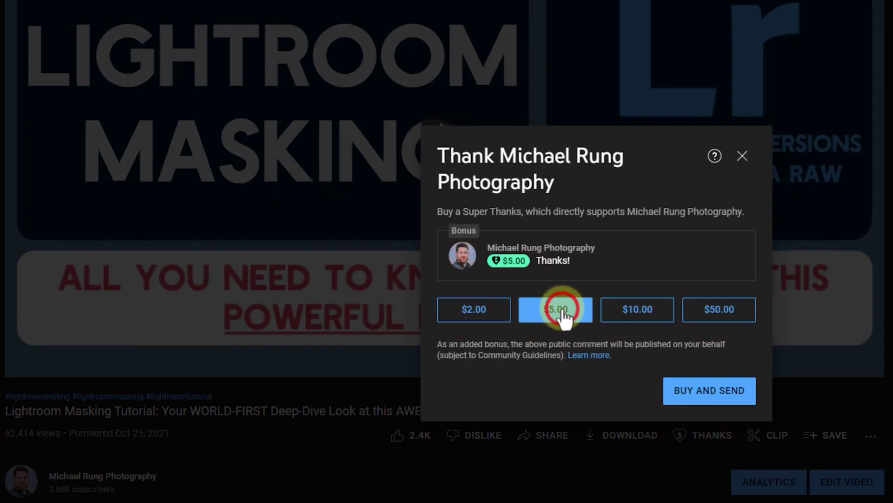